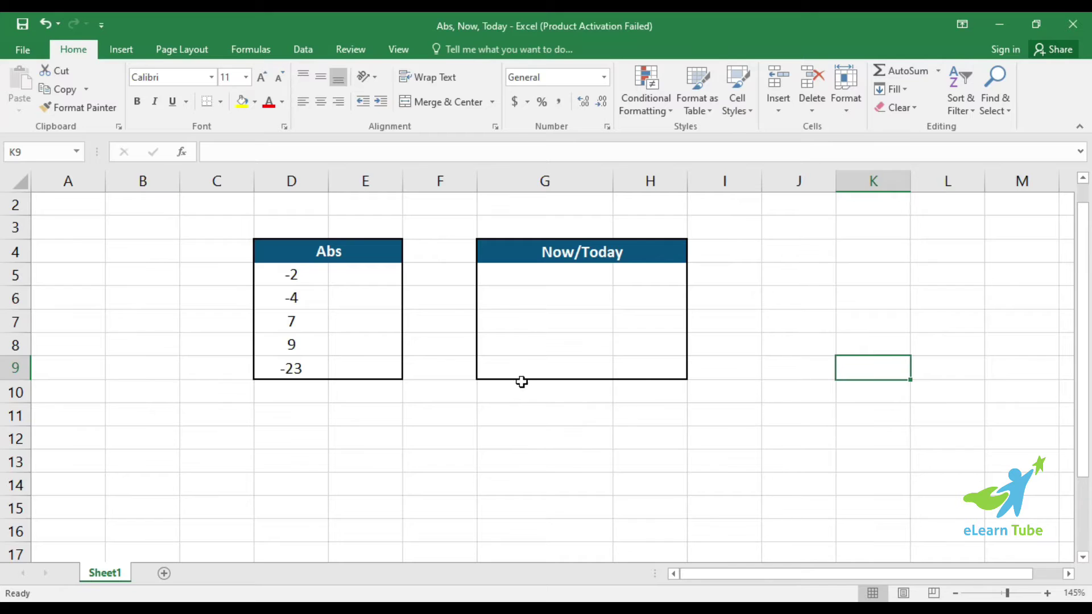
- Enter =ABS(D5) in E5, returning 2 for the -2 in D5
{"action": "left_click", "coordinate": [519, 383]}
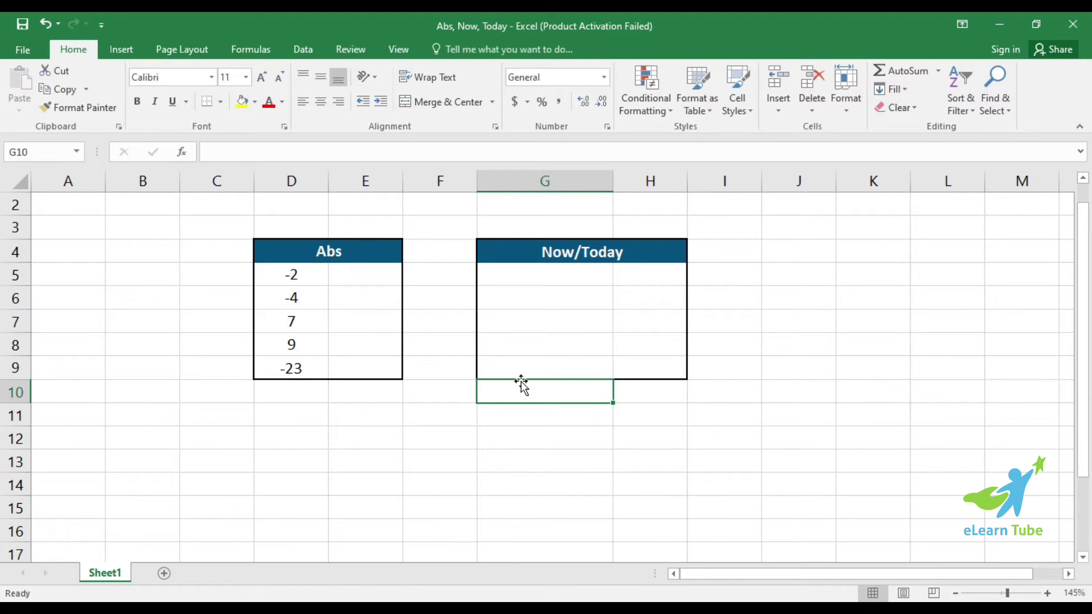
{"action": "left_click", "coordinate": [359, 281]}
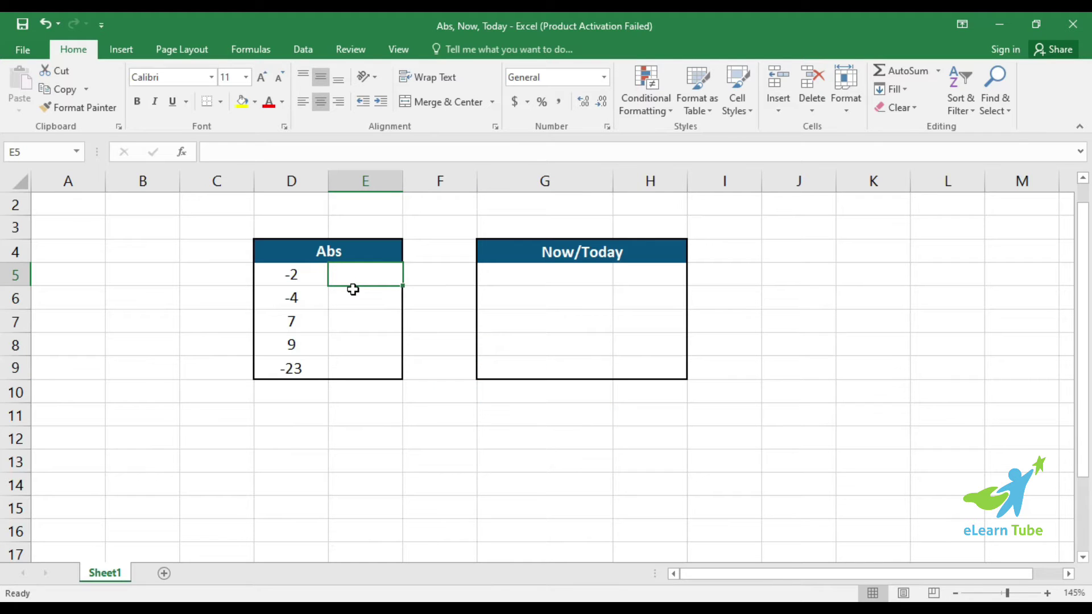
{"action": "left_click", "coordinate": [333, 254]}
{"action": "left_click", "coordinate": [349, 279]}
{"action": "type", "text": "=a"}
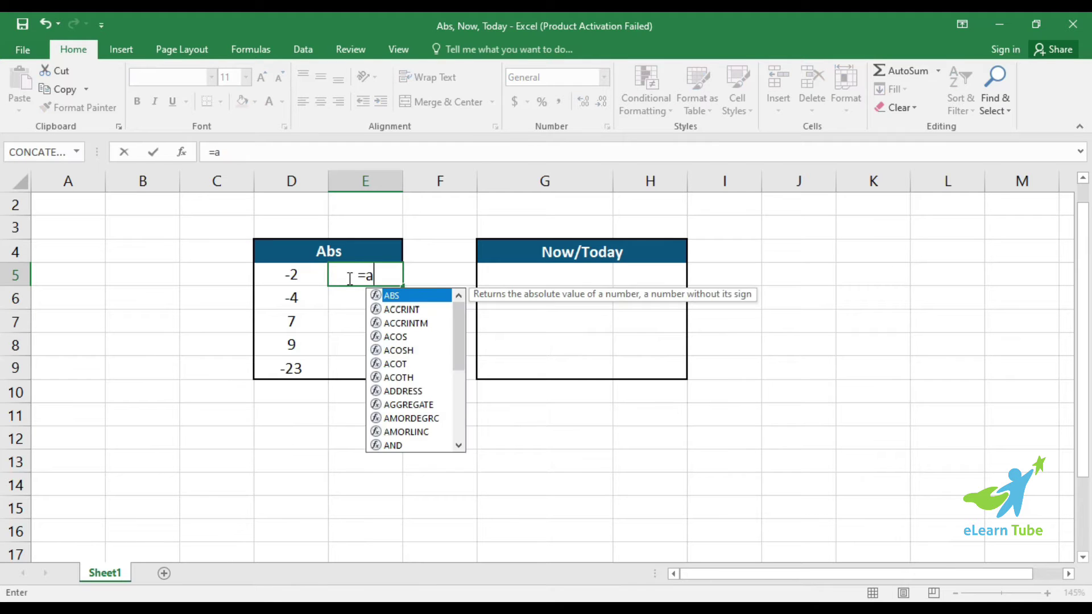
{"action": "type", "text": "bs("}
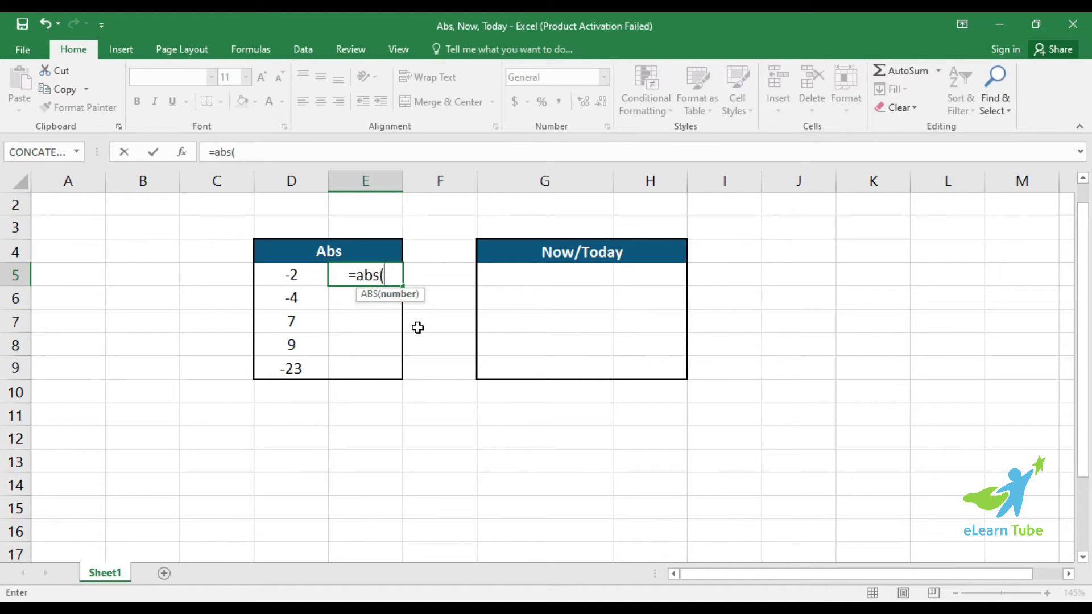
{"action": "left_click", "coordinate": [297, 274]}
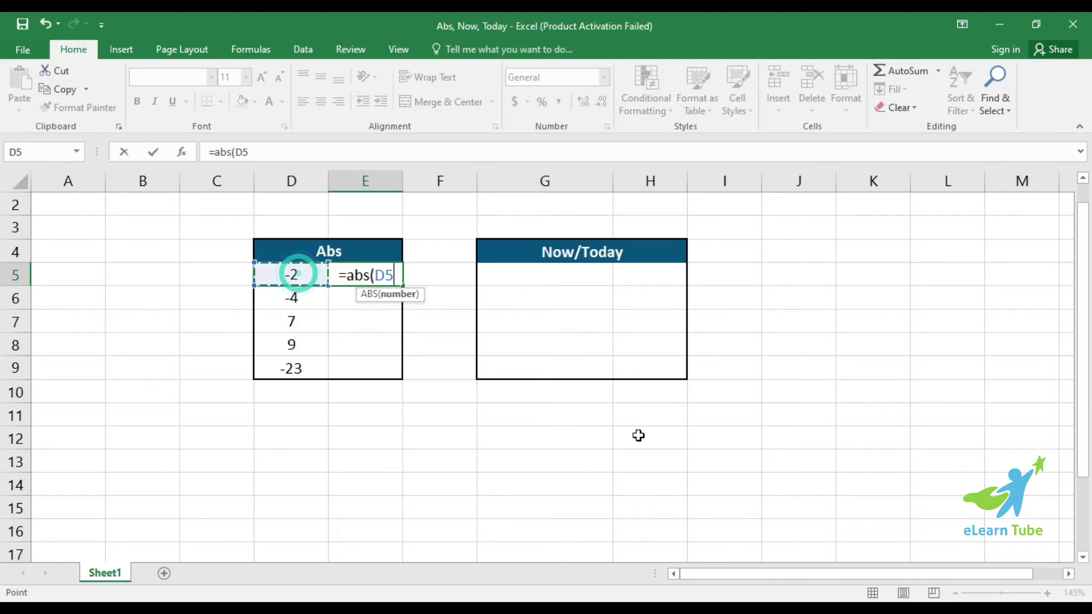
{"action": "type", "text": ")"}
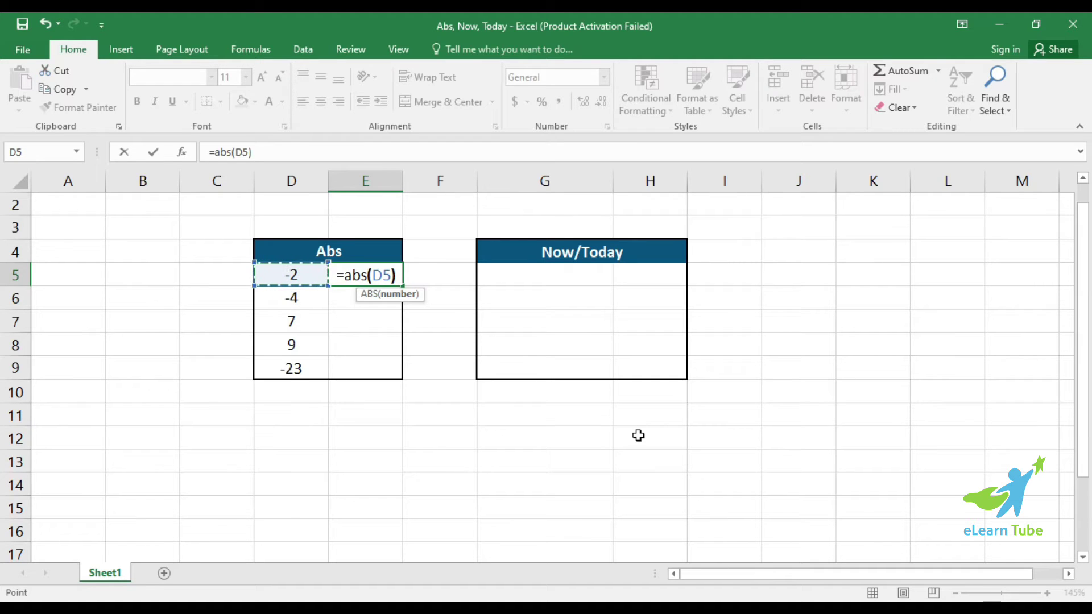
{"action": "key", "text": "Return"}
{"action": "key", "text": "Up"}
- Fill the ABS formula down from E5 to E9
{"action": "scroll", "coordinate": [638, 436], "scroll_direction": "up", "scroll_amount": 2}
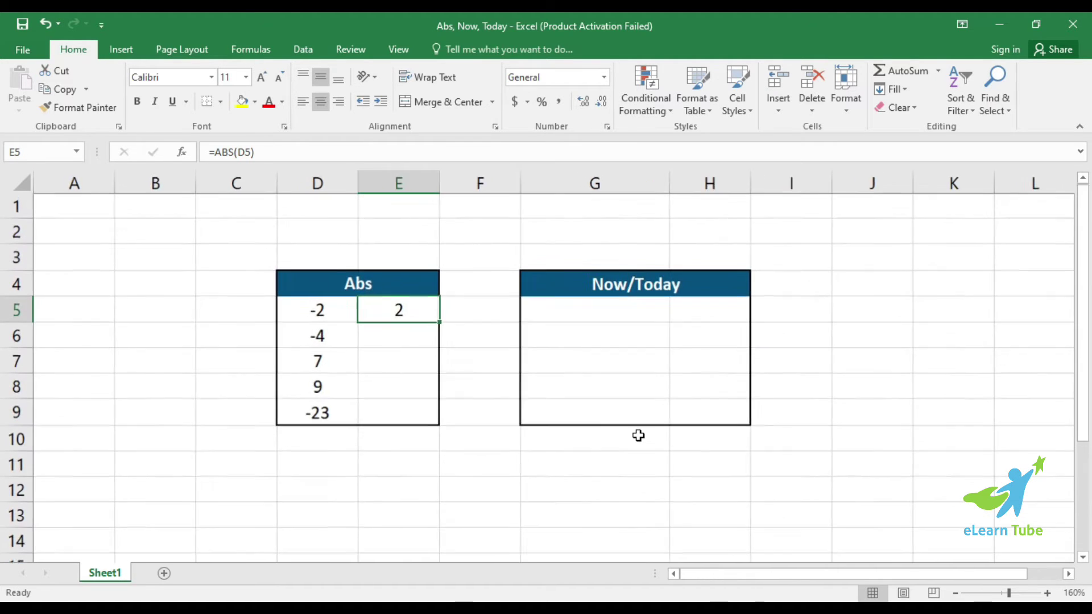
{"action": "left_click_drag", "start_coordinate": [755, 575], "coordinate": [819, 575]}
{"action": "left_click_drag", "start_coordinate": [286, 331], "coordinate": [277, 376]}
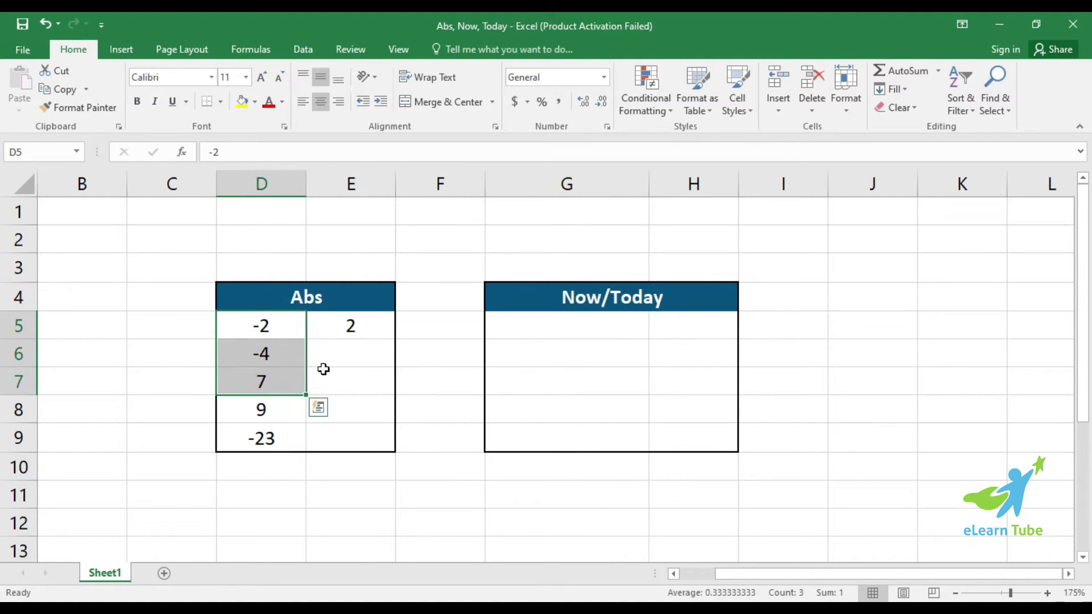
{"action": "left_click", "coordinate": [330, 323]}
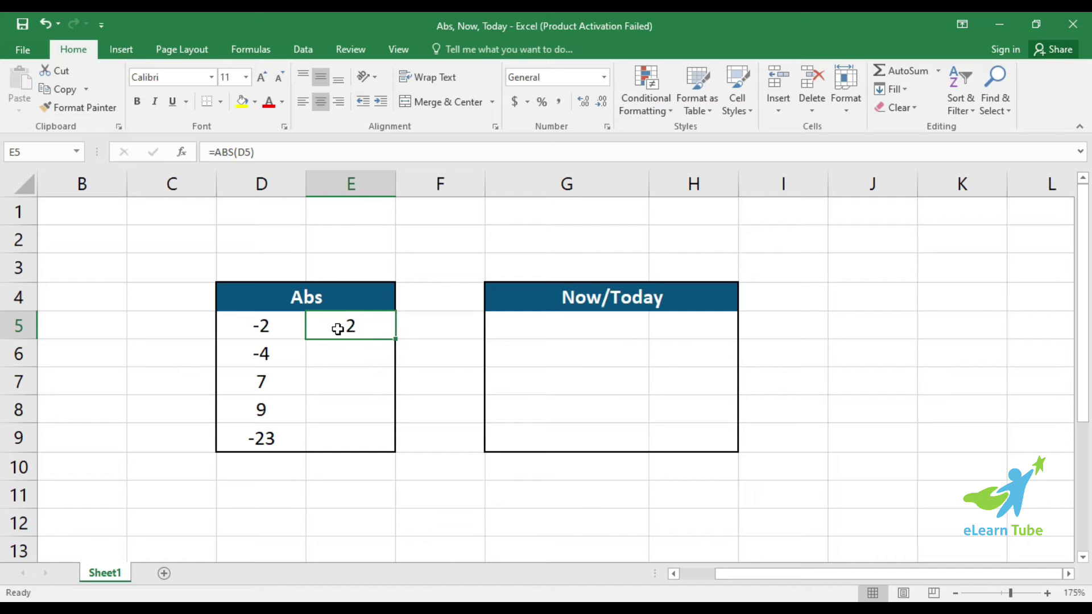
{"action": "left_click", "coordinate": [262, 326]}
{"action": "left_click", "coordinate": [284, 359]}
{"action": "left_click", "coordinate": [353, 329]}
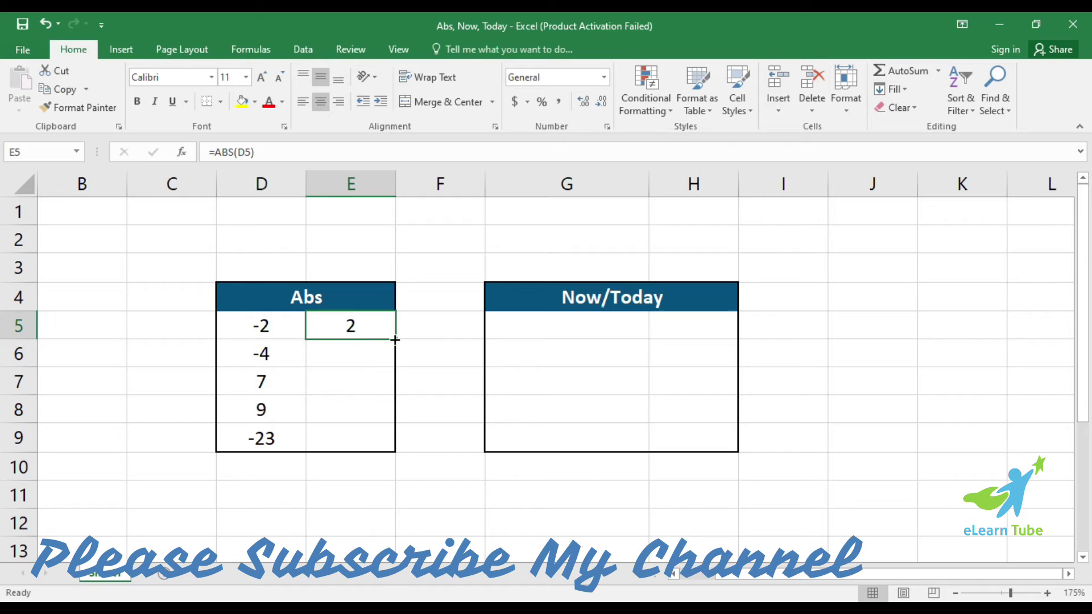
{"action": "left_click_drag", "start_coordinate": [395, 338], "coordinate": [397, 454]}
{"action": "left_click", "coordinate": [370, 440]}
- Check each result against its number: 2, 4, 7, 9, 23 for -2, -4, 7, 9, -23
{"action": "left_click", "coordinate": [253, 324]}
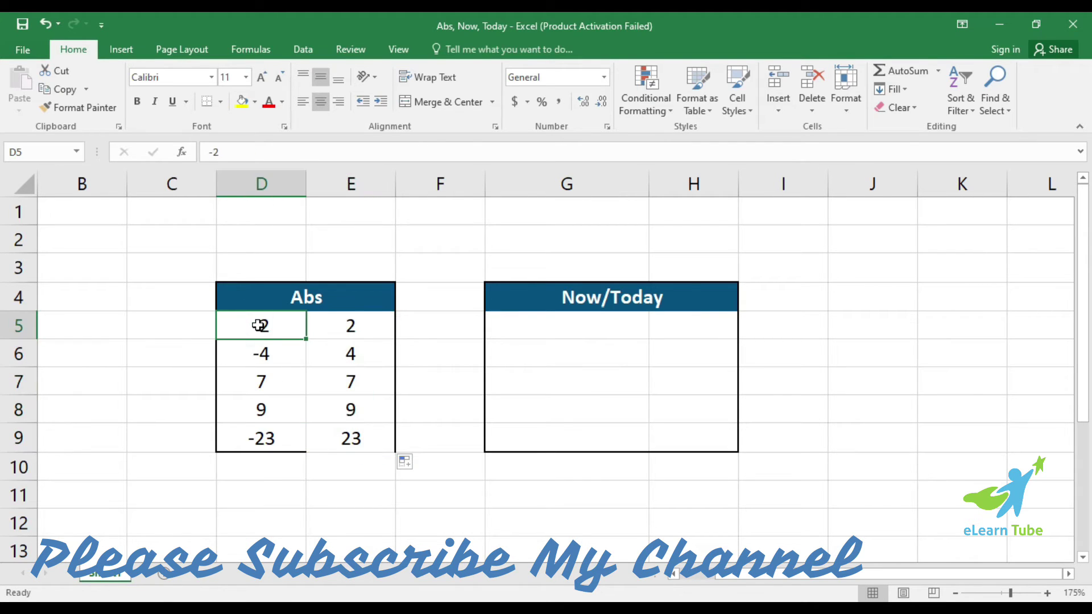
{"action": "left_click", "coordinate": [334, 327]}
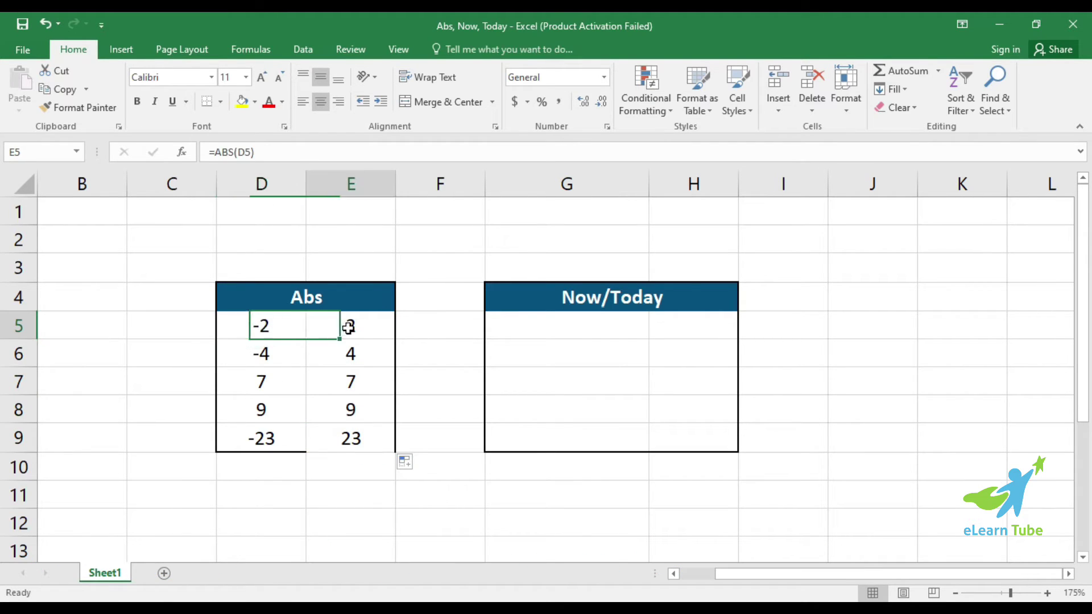
{"action": "left_click", "coordinate": [278, 351]}
{"action": "left_click", "coordinate": [338, 359]}
{"action": "left_click", "coordinate": [260, 383]}
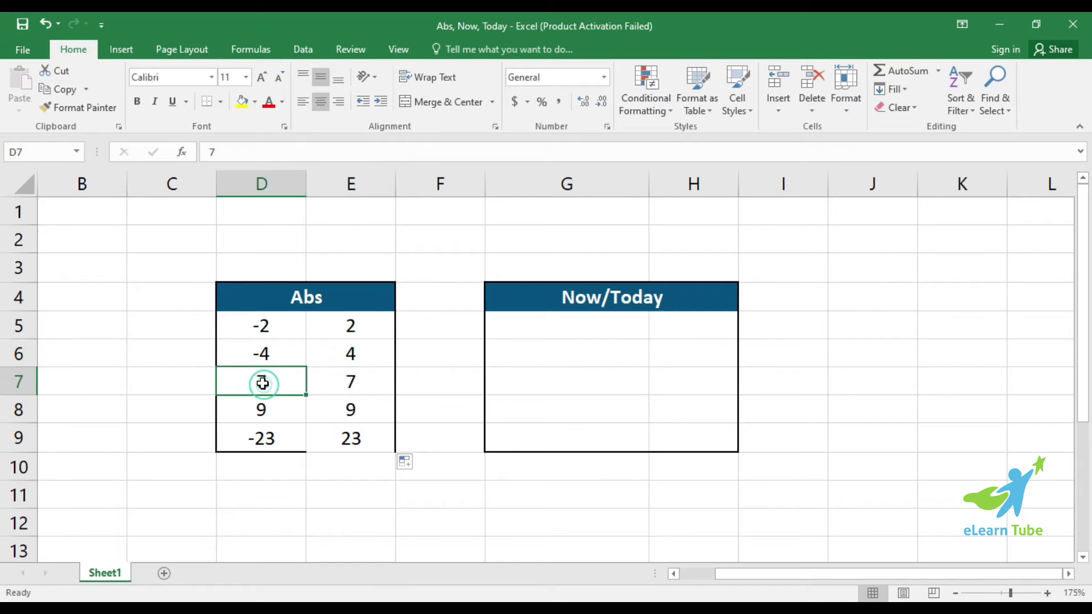
{"action": "left_click_drag", "start_coordinate": [260, 382], "coordinate": [256, 408]}
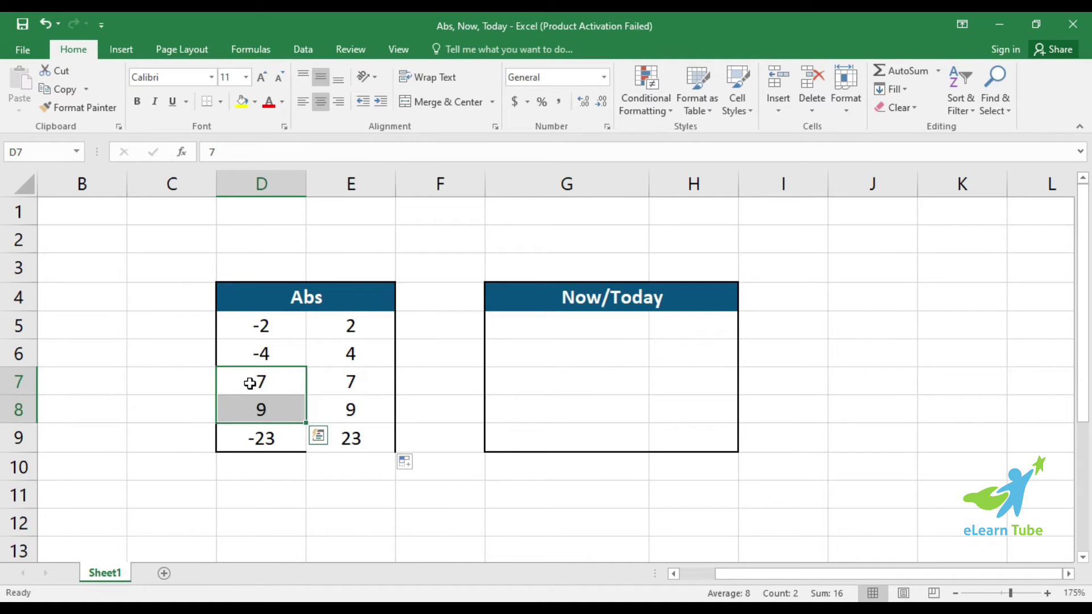
{"action": "left_click_drag", "start_coordinate": [361, 383], "coordinate": [361, 407]}
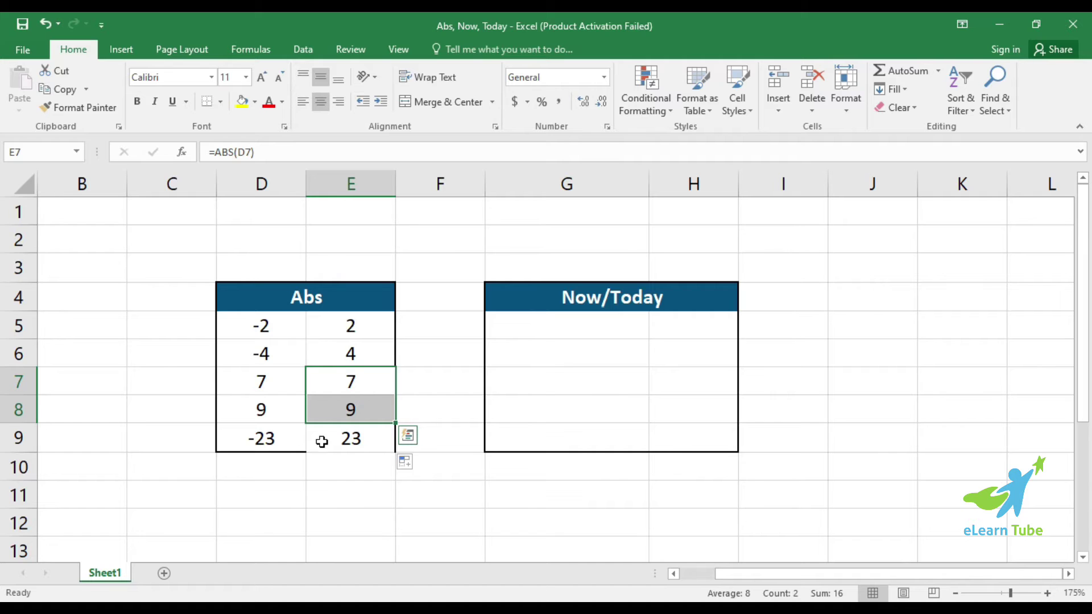
{"action": "left_click", "coordinate": [272, 438]}
{"action": "left_click", "coordinate": [358, 447]}
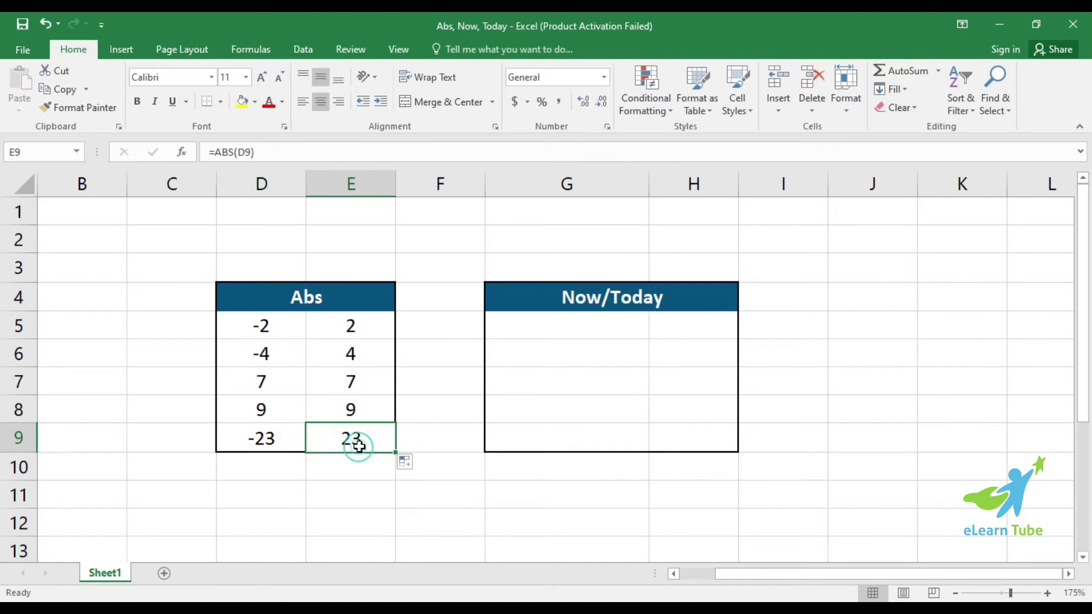
{"action": "left_click", "coordinate": [269, 448]}
{"action": "left_click", "coordinate": [341, 447]}
- Highlight the original numbers and absolute values to review the whole Abs table
{"action": "left_click_drag", "start_coordinate": [341, 317], "coordinate": [330, 378]}
{"action": "left_click_drag", "start_coordinate": [277, 330], "coordinate": [282, 433]}
{"action": "left_click_drag", "start_coordinate": [341, 334], "coordinate": [353, 427]}
{"action": "left_click", "coordinate": [355, 331]}
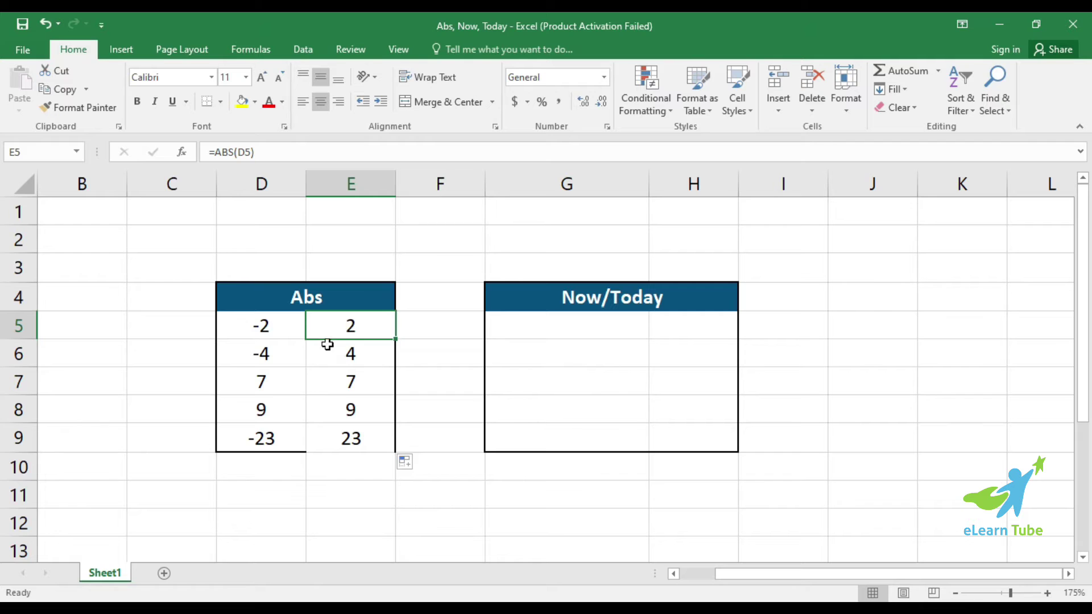
{"action": "left_click_drag", "start_coordinate": [254, 319], "coordinate": [323, 439]}
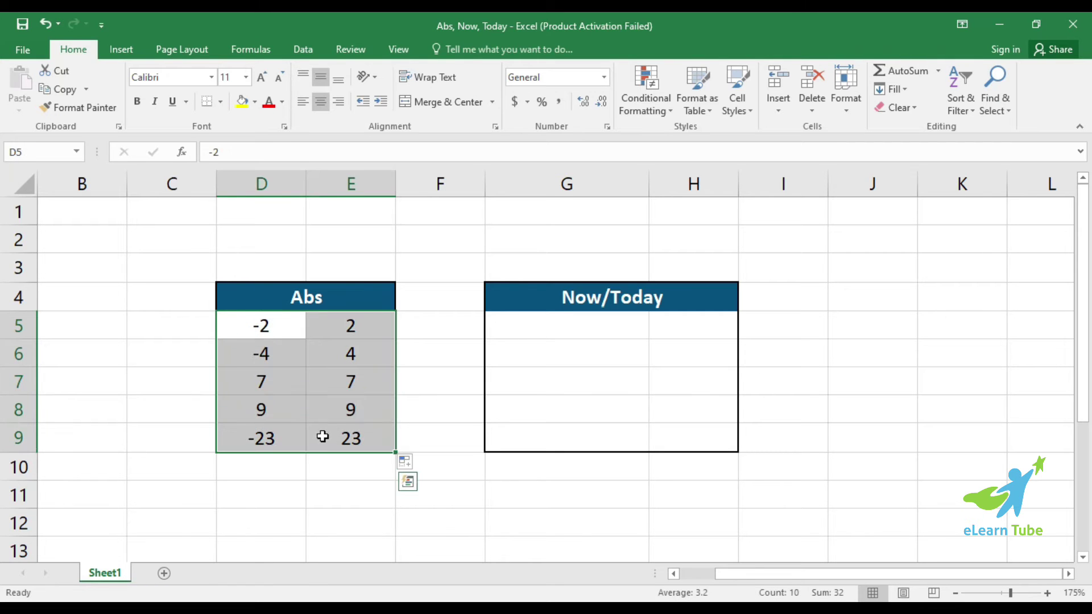
{"action": "left_click", "coordinate": [341, 331]}
{"action": "left_click", "coordinate": [277, 323]}
{"action": "left_click_drag", "start_coordinate": [277, 324], "coordinate": [360, 433]}
{"action": "left_click", "coordinate": [571, 299]}
- Enter =NOW() in G5, showing 12/14/2020 21:36, and review its formula
{"action": "left_click", "coordinate": [578, 324]}
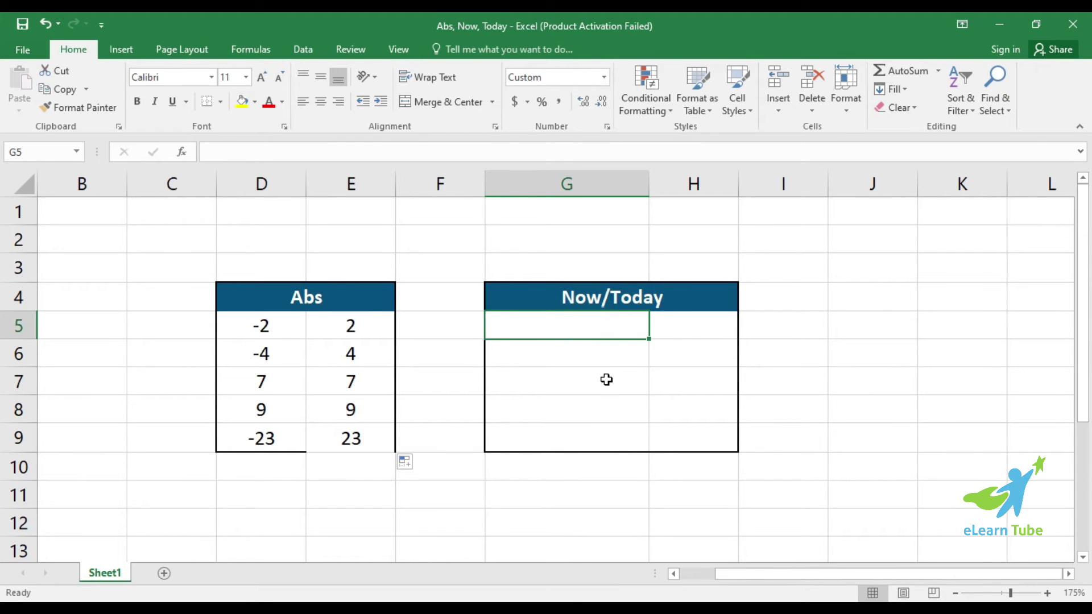
{"action": "type", "text": "="}
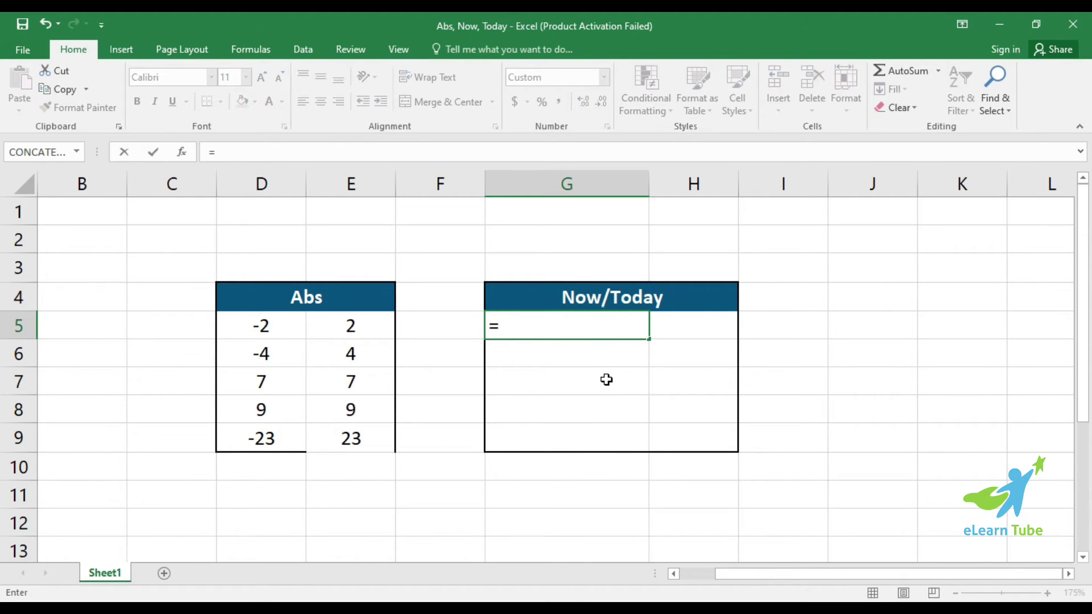
{"action": "type", "text": "now()"}
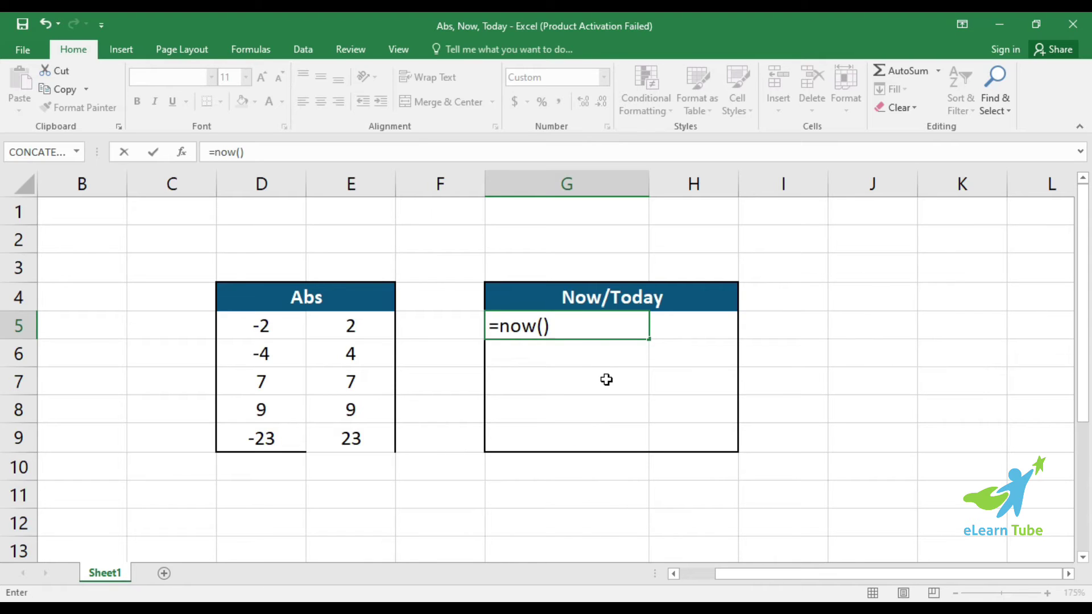
{"action": "key", "text": "Return"}
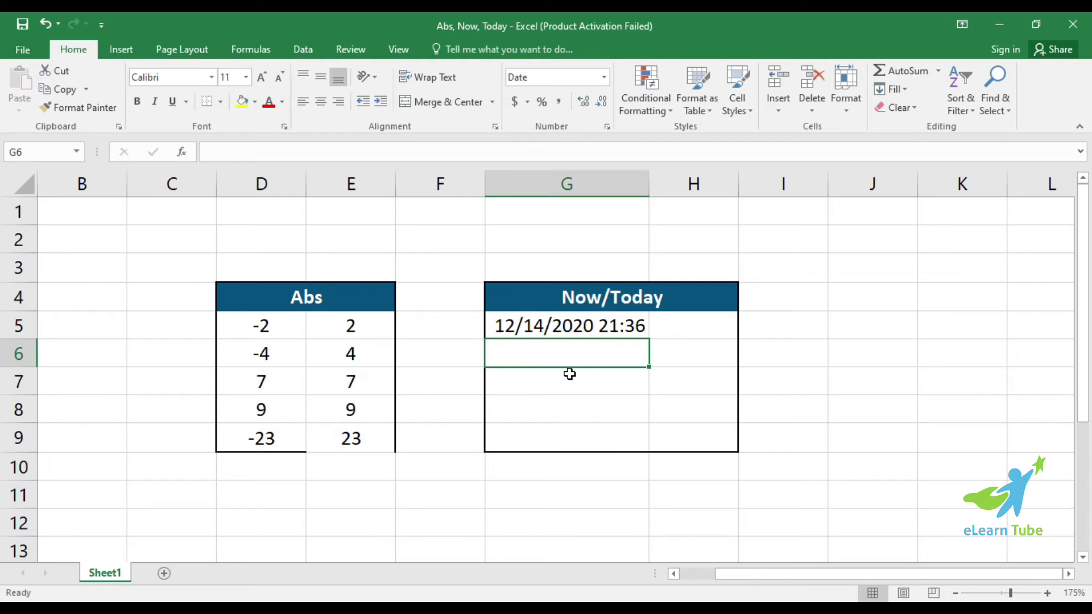
{"action": "left_click", "coordinate": [527, 329]}
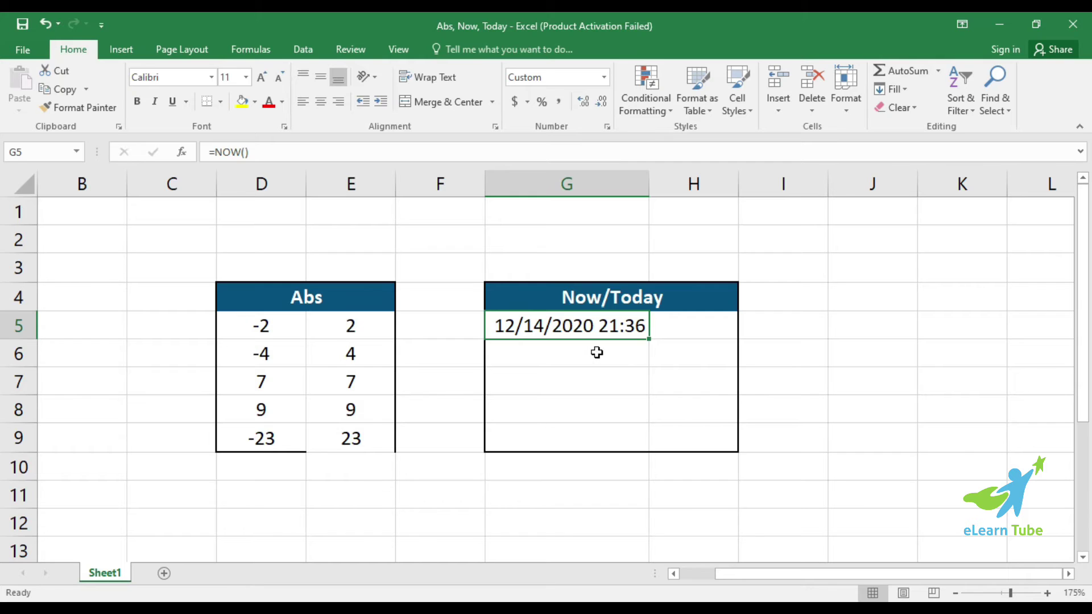
{"action": "left_click", "coordinate": [531, 324]}
{"action": "left_click", "coordinate": [606, 366]}
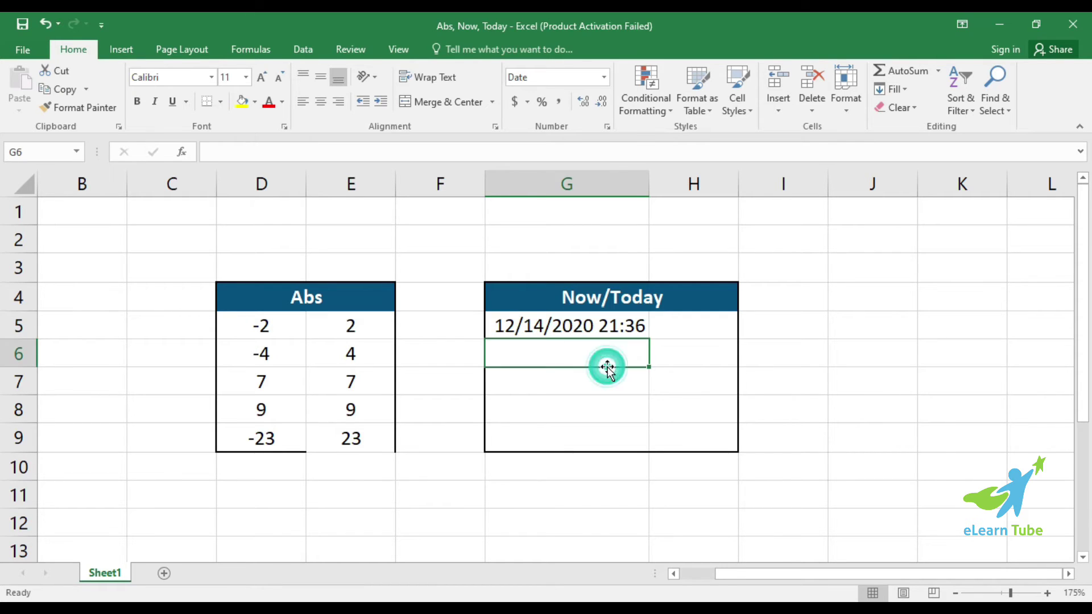
{"action": "left_click", "coordinate": [585, 322]}
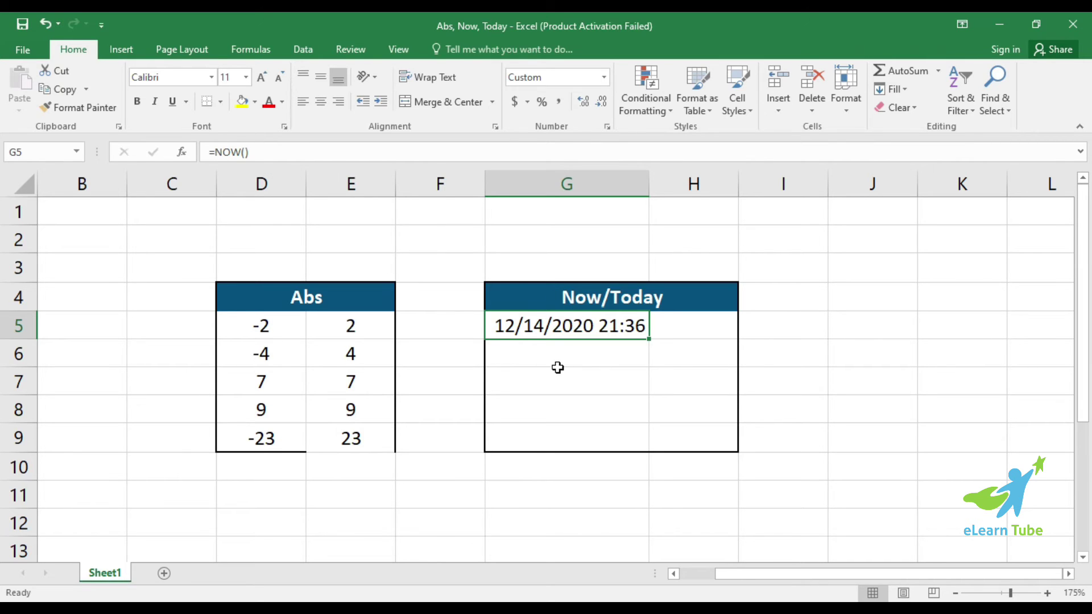
{"action": "key", "text": "F2"}
- Enter =TODAY() in G7, showing 12/14/2020, and compare it with the NOW formula in G5
{"action": "key", "text": "ctrl+Return"}
{"action": "left_click", "coordinate": [578, 372]}
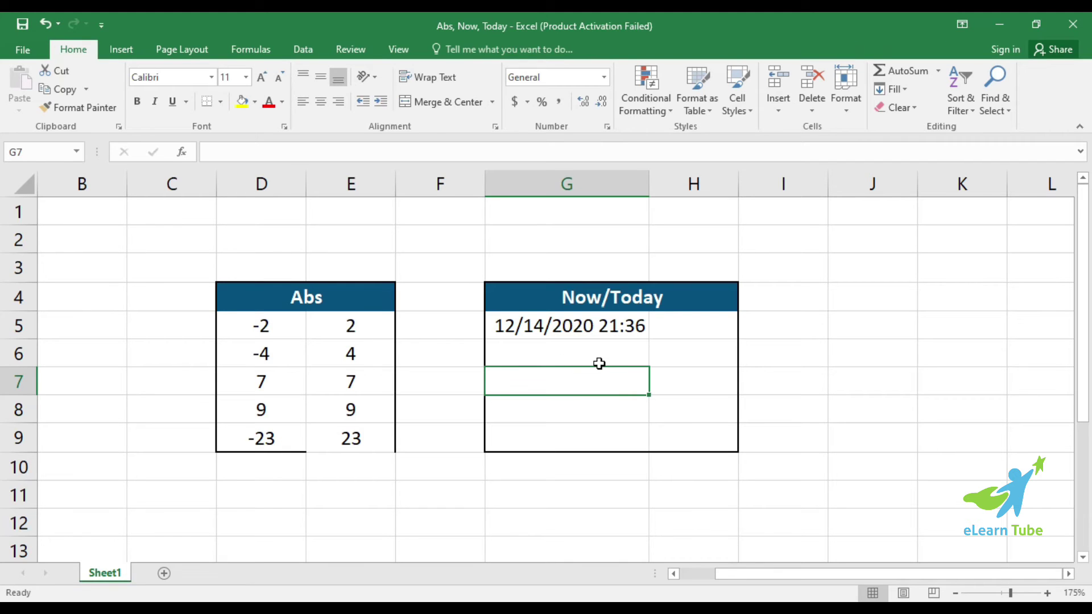
{"action": "type", "text": "=ta"}
{"action": "key", "text": "BackSpace"}
{"action": "type", "text": "oday()"}
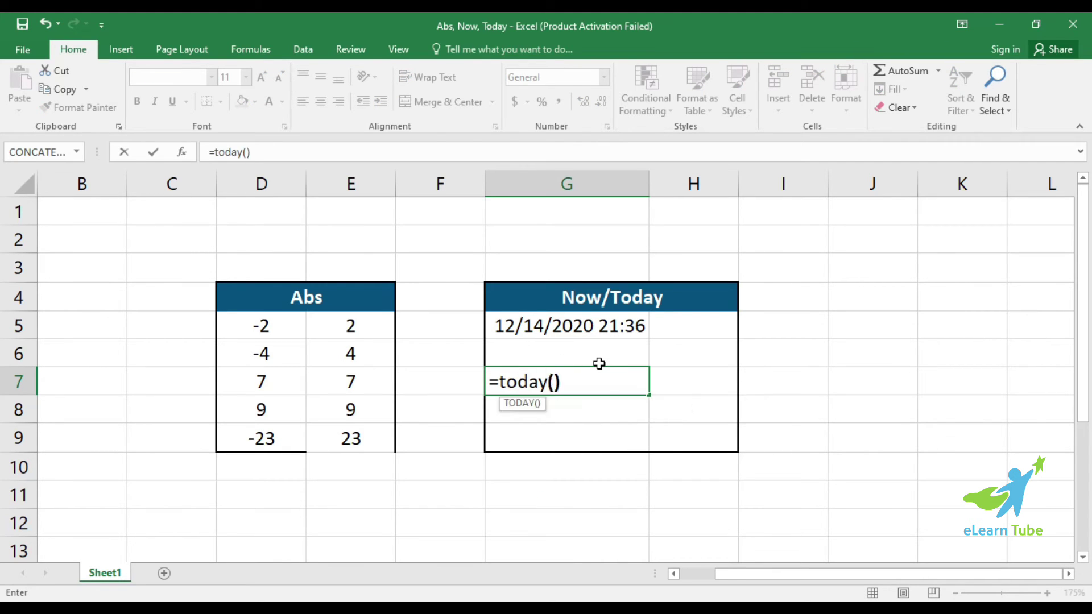
{"action": "key", "text": "Return"}
{"action": "left_click", "coordinate": [608, 384]}
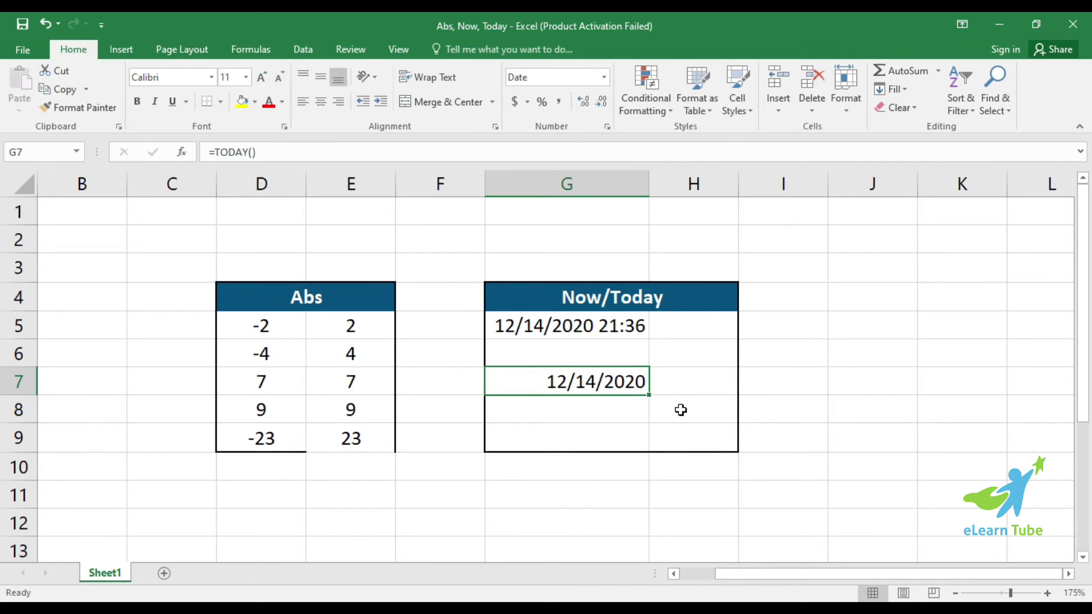
{"action": "left_click", "coordinate": [573, 316]}
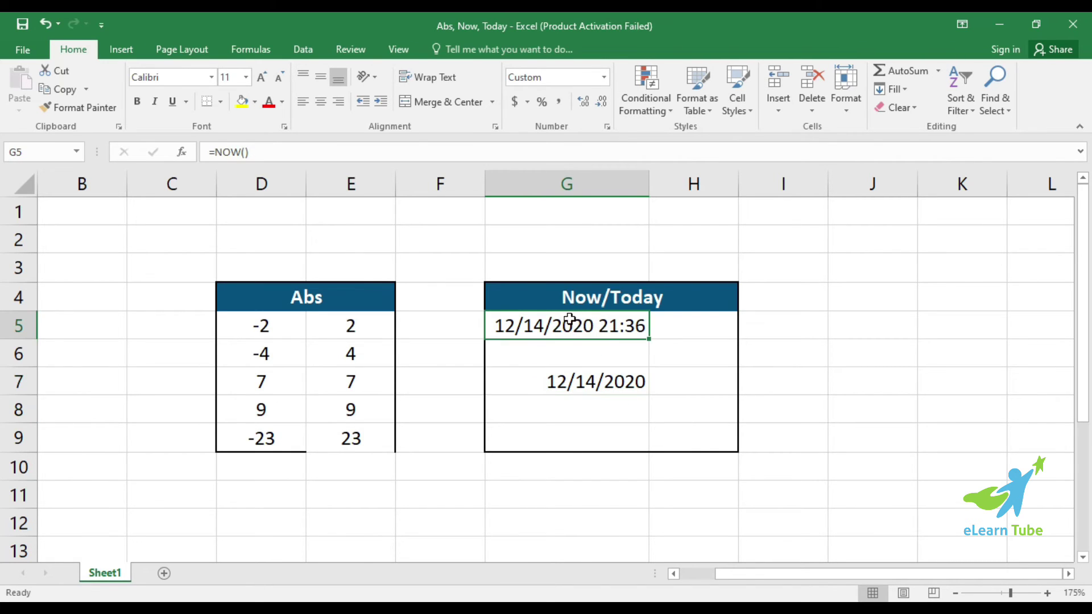
{"action": "left_click", "coordinate": [589, 382]}
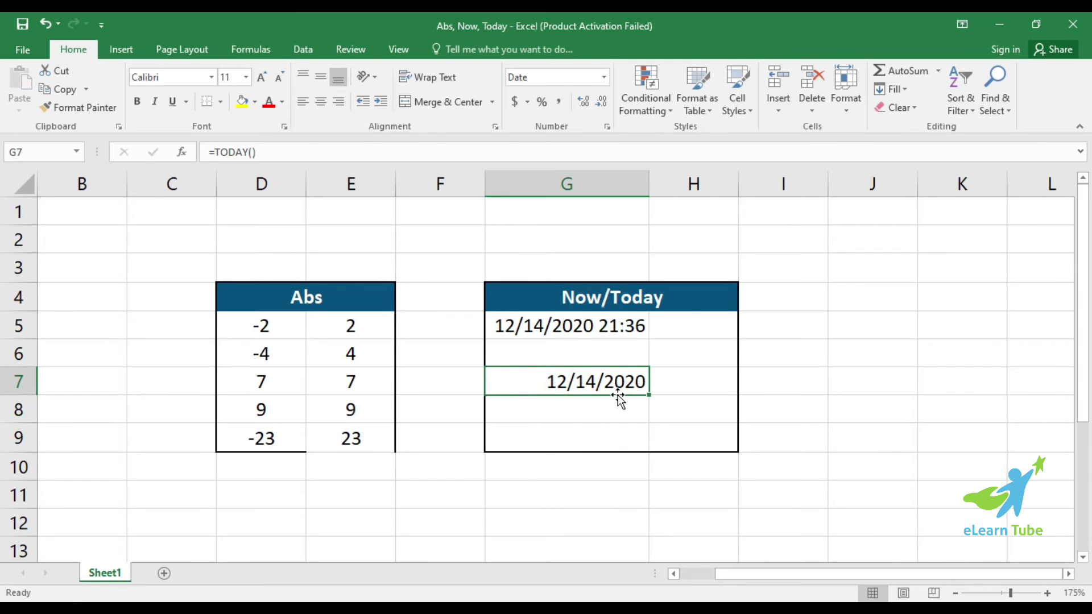
{"action": "scroll", "coordinate": [623, 393], "scroll_direction": "down", "scroll_amount": 1}
{"action": "scroll", "coordinate": [625, 394], "scroll_direction": "up", "scroll_amount": 1}
- Type the label ctrl+: into cell I8
{"action": "left_click", "coordinate": [805, 419]}
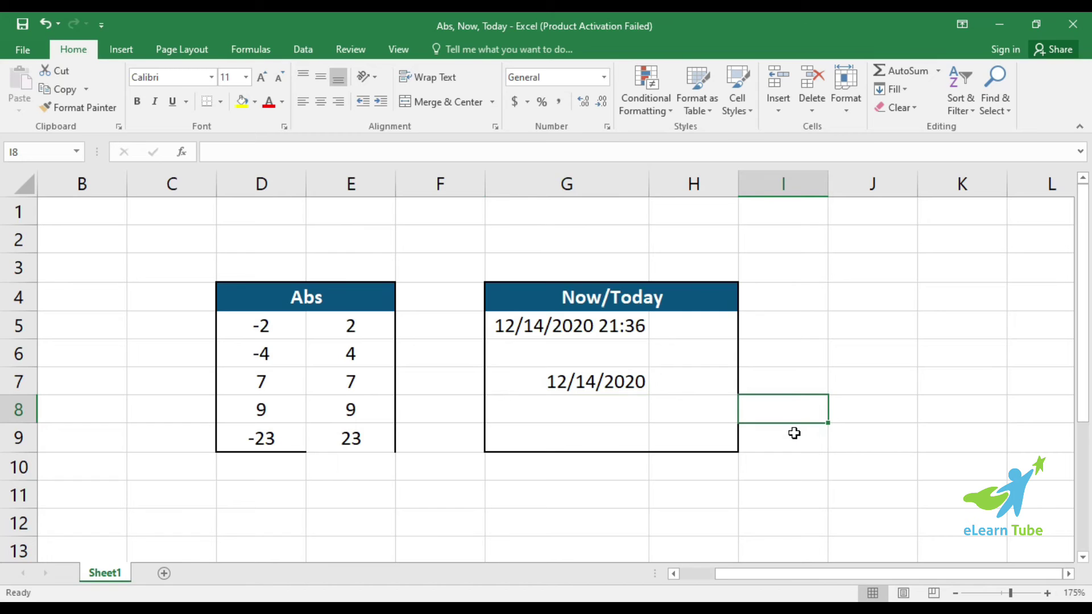
{"action": "type", "text": "cr"}
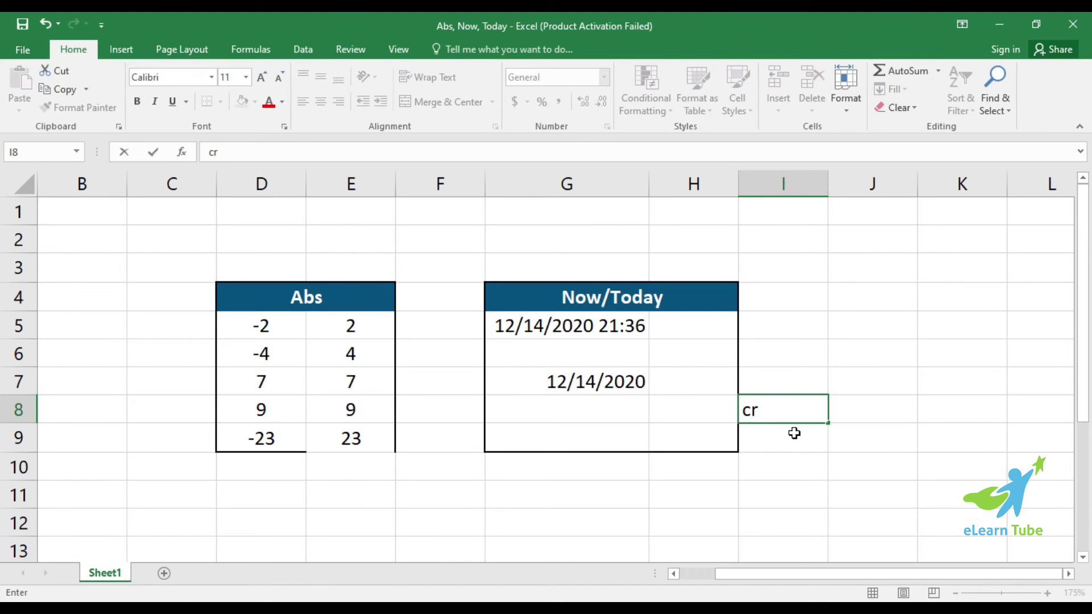
{"action": "type", "text": "tl"}
{"action": "type", "text": "+"}
{"action": "key", "text": "BackSpace"}
{"action": "key", "text": "BackSpace"}
{"action": "key", "text": "BackSpace"}
{"action": "key", "text": "BackSpace"}
{"action": "type", "text": "tr"}
{"action": "key", "text": "Return"}
- Insert the static date 12/14/2020 into I11 with Ctrl+; and check it
{"action": "scroll", "coordinate": [790, 421], "scroll_direction": "down", "scroll_amount": 1}
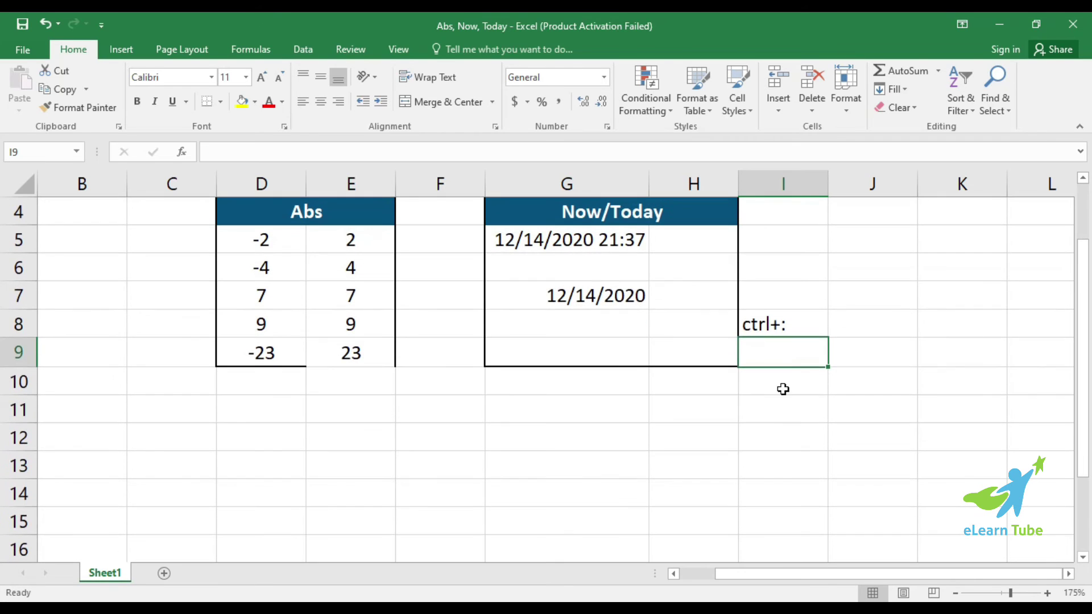
{"action": "left_click", "coordinate": [781, 386]}
{"action": "left_click", "coordinate": [773, 408]}
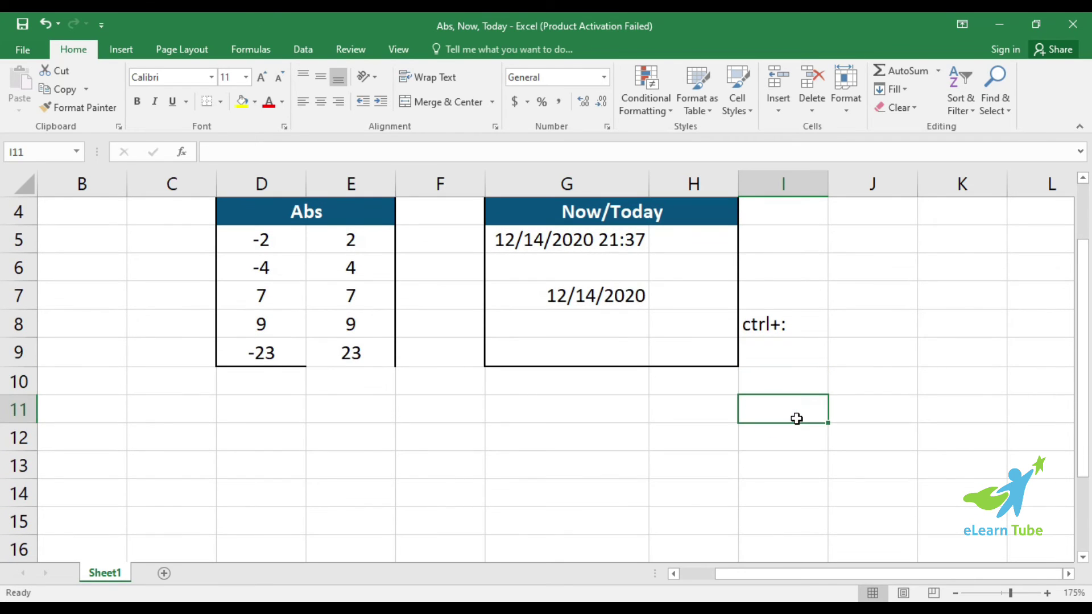
{"action": "key", "text": "ctrl+semicolon"}
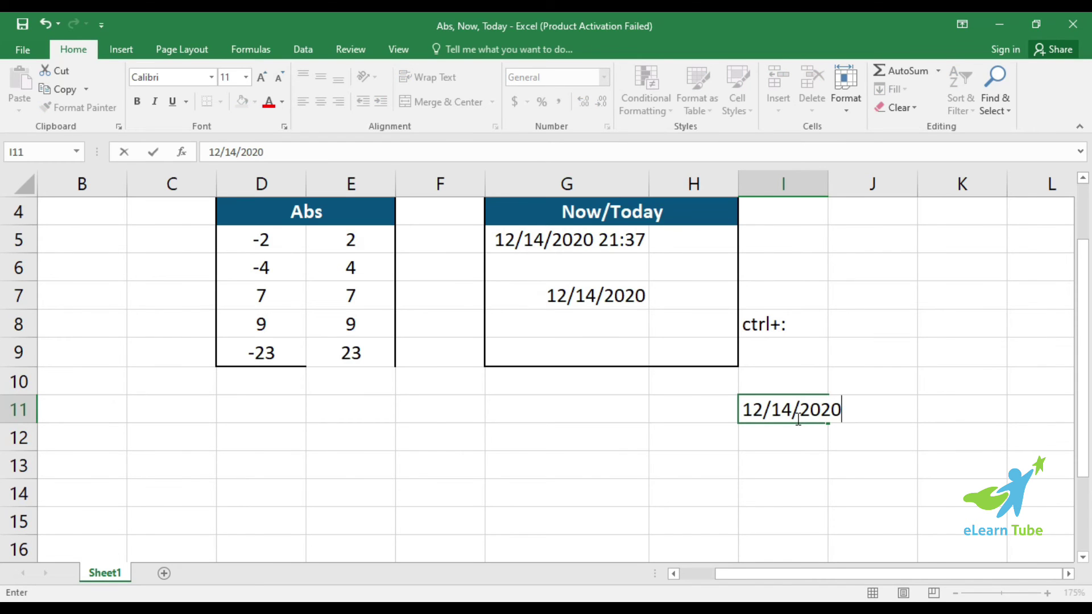
{"action": "key", "text": "Return"}
{"action": "left_click", "coordinate": [796, 418]}
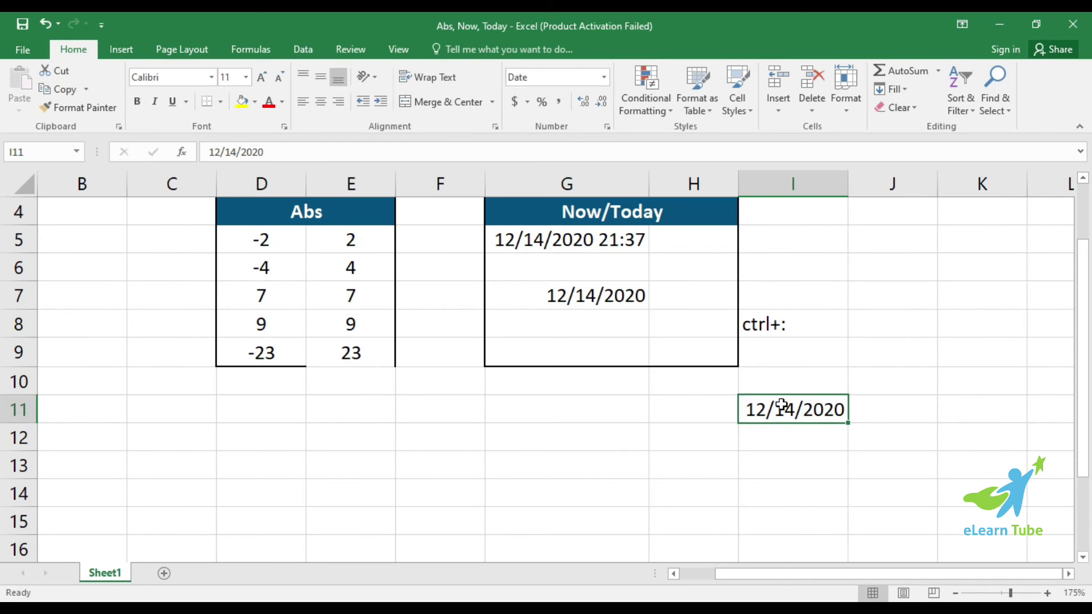
{"action": "left_click", "coordinate": [775, 404]}
{"action": "left_click", "coordinate": [776, 324]}
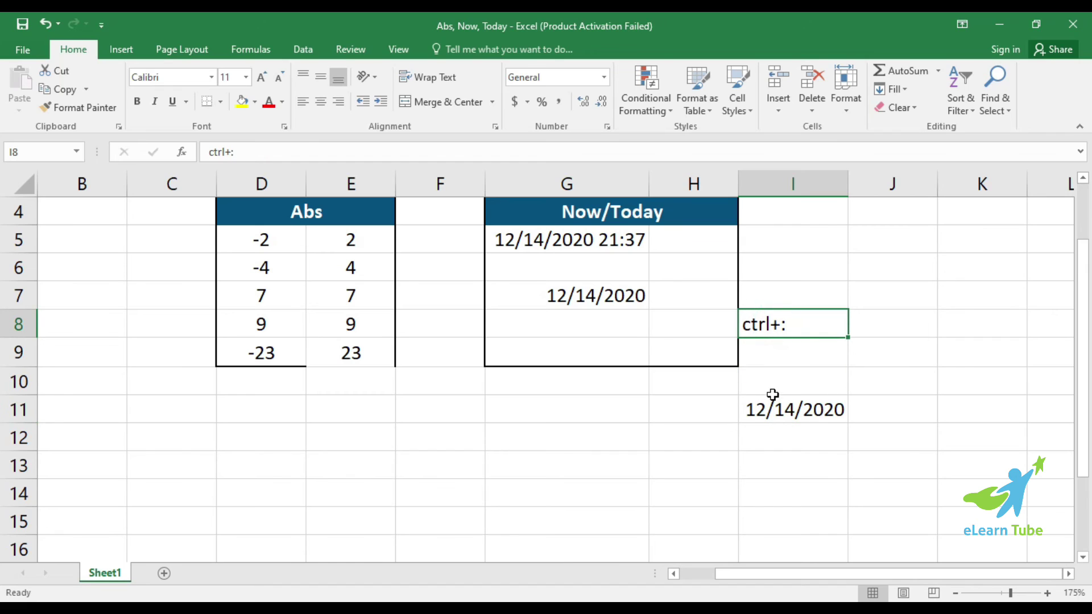
{"action": "left_click", "coordinate": [570, 296]}
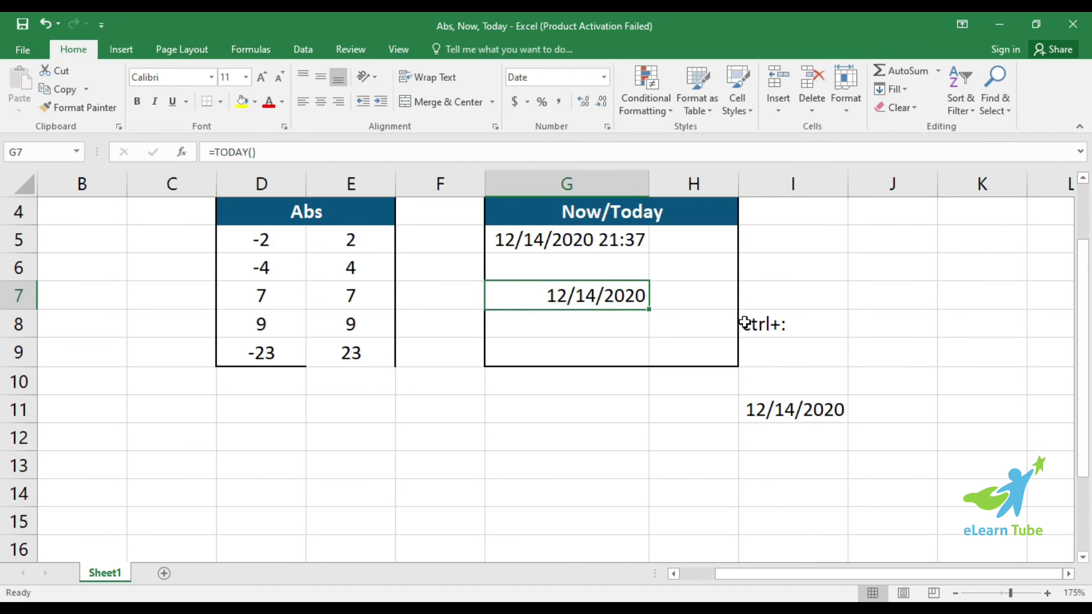
{"action": "left_click", "coordinate": [818, 408]}
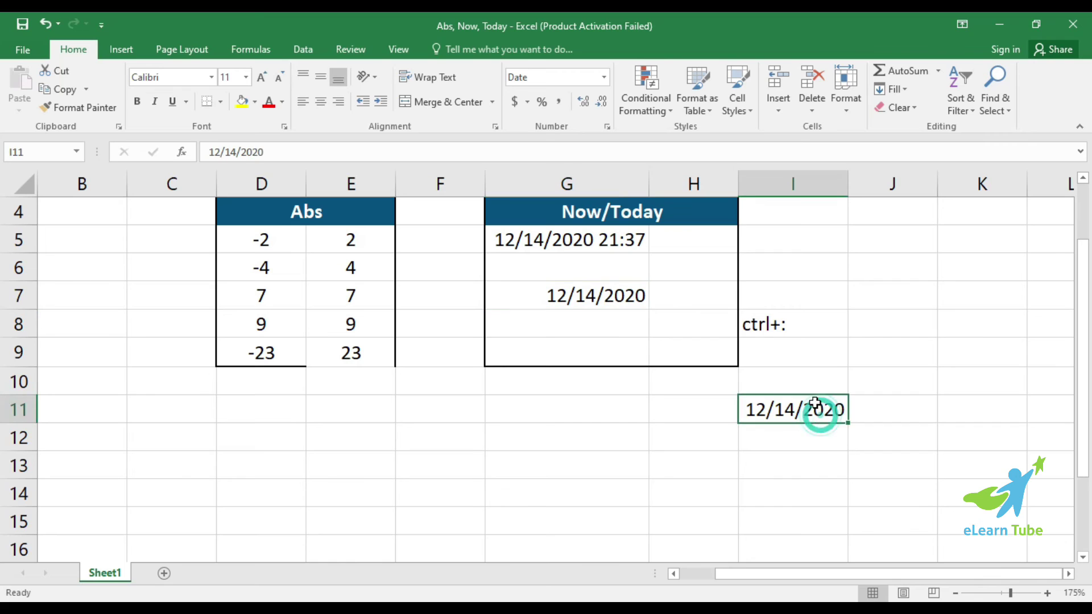
{"action": "left_click", "coordinate": [756, 324]}
{"action": "left_click", "coordinate": [778, 424]}
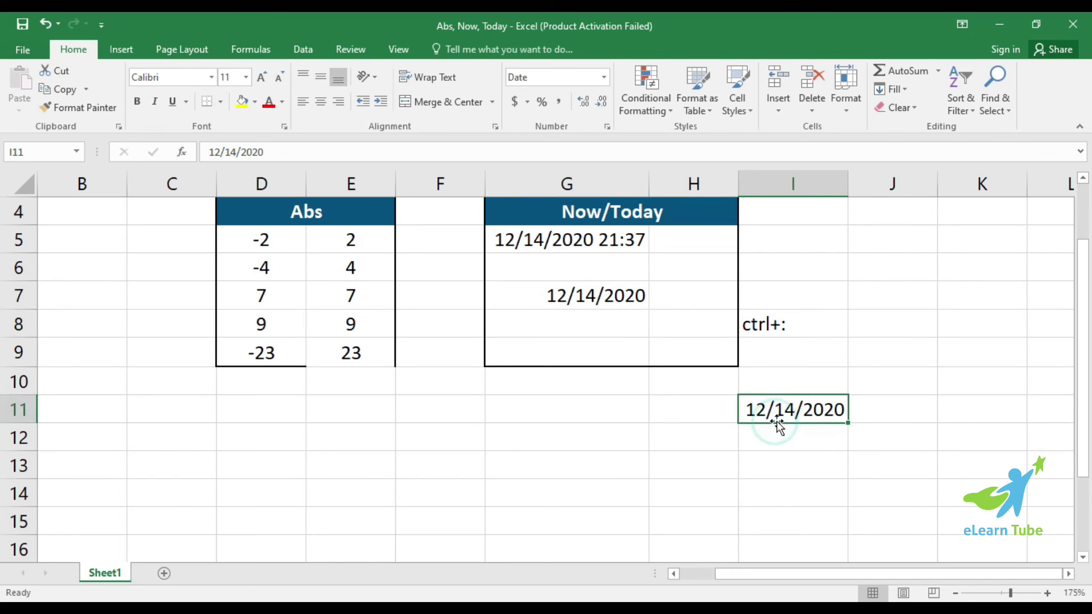
{"action": "left_click", "coordinate": [775, 328]}
{"action": "left_click", "coordinate": [603, 300]}
{"action": "scroll", "coordinate": [648, 385], "scroll_direction": "up", "scroll_amount": 1}
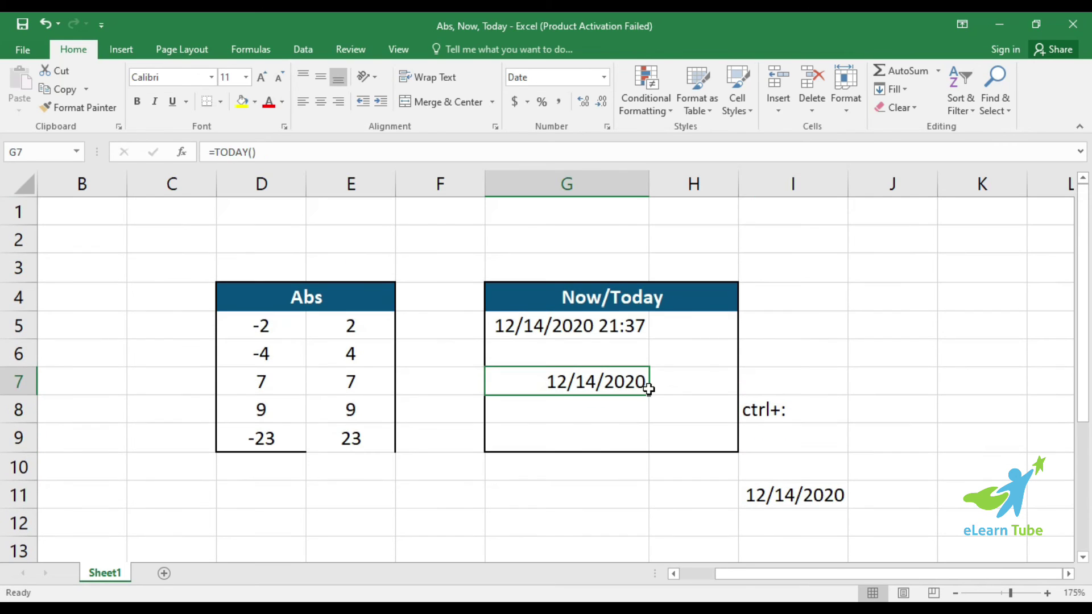
{"action": "left_click", "coordinate": [566, 319]}
{"action": "left_click_drag", "start_coordinate": [313, 290], "coordinate": [548, 380]}
{"action": "left_click", "coordinate": [540, 436]}
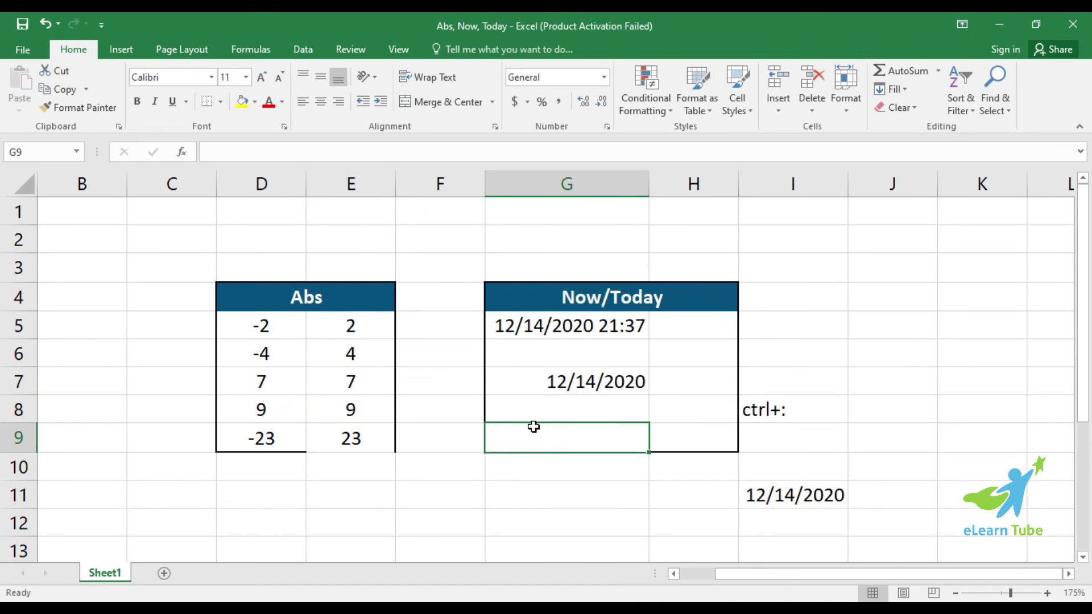